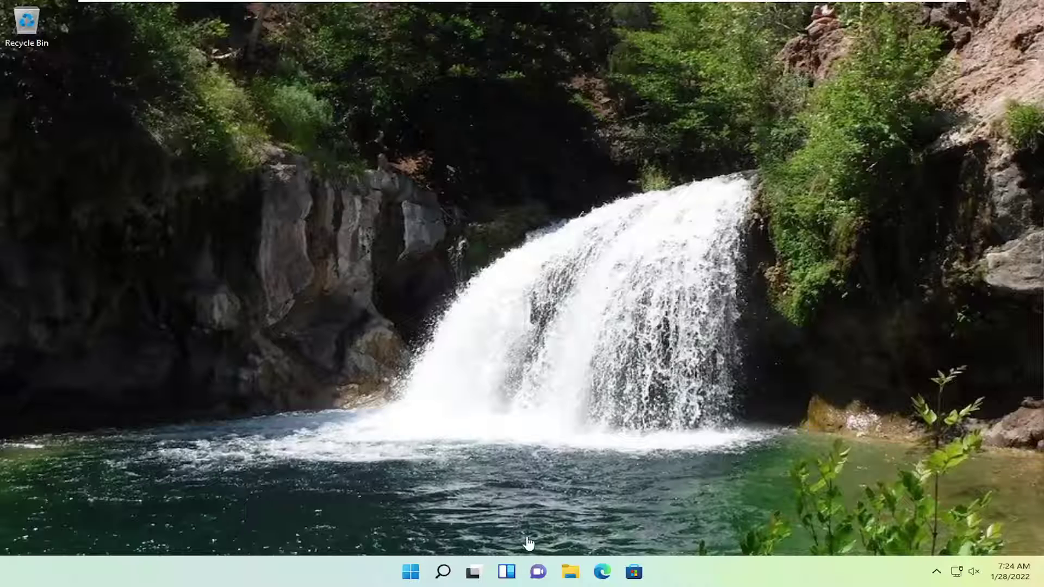
Step: Search for 'control pane' and open Control Panel from the results
left_click(443, 570)
type("control pane")
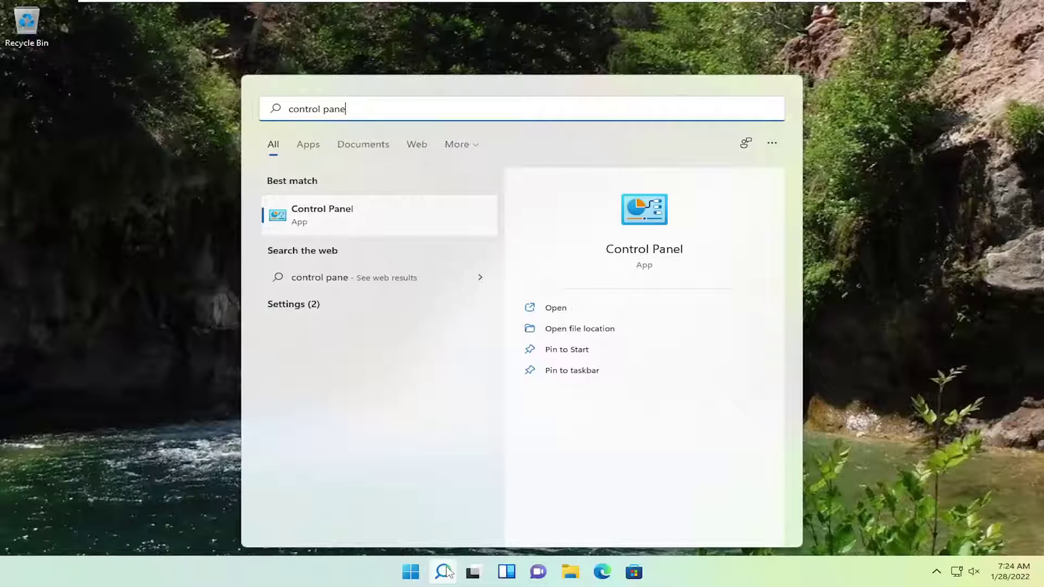
left_click(328, 221)
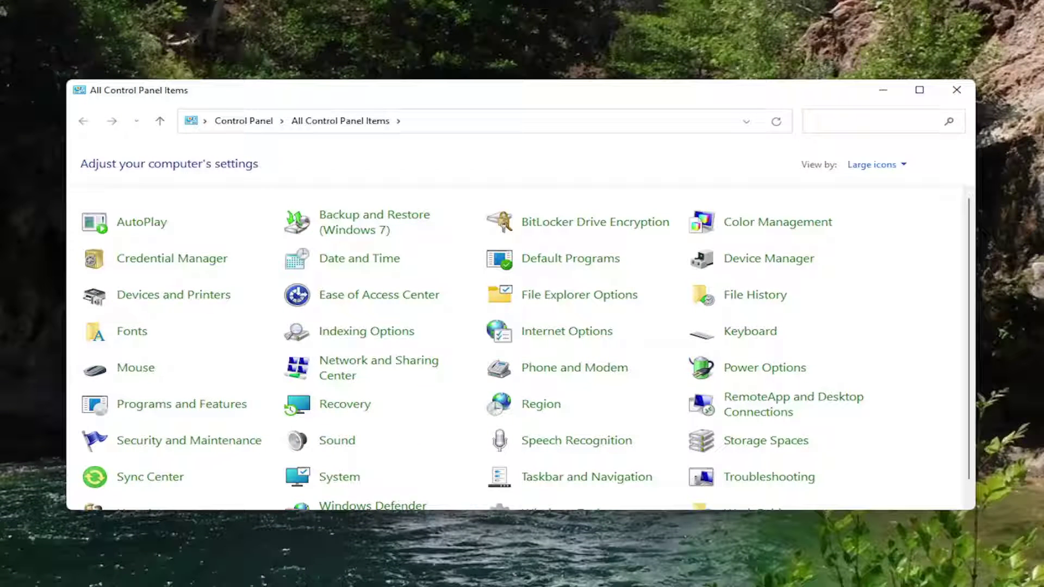
Step: Keep Control Panel items listed as large icons and open System
left_click(880, 164)
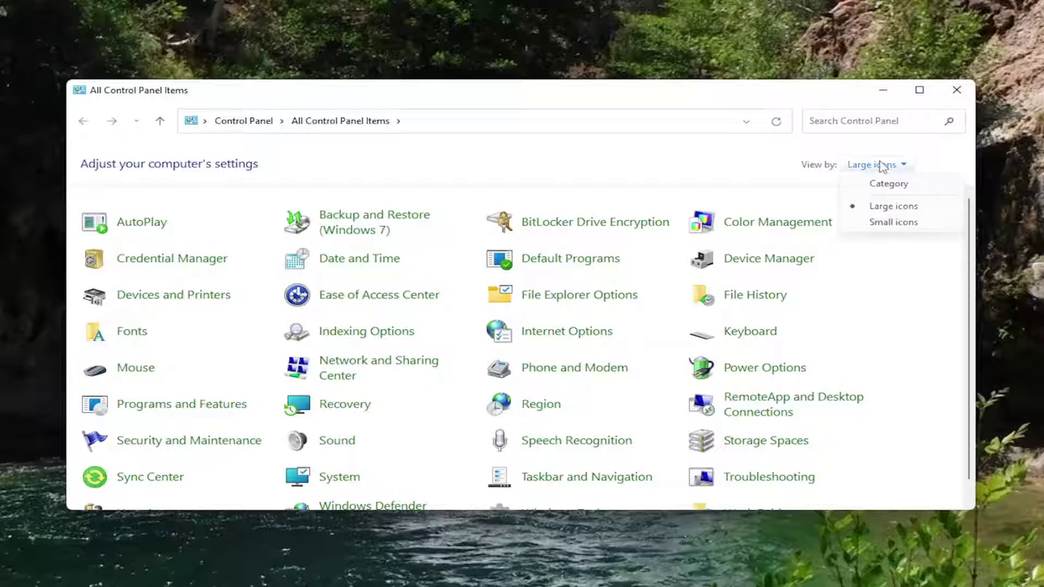
left_click(886, 206)
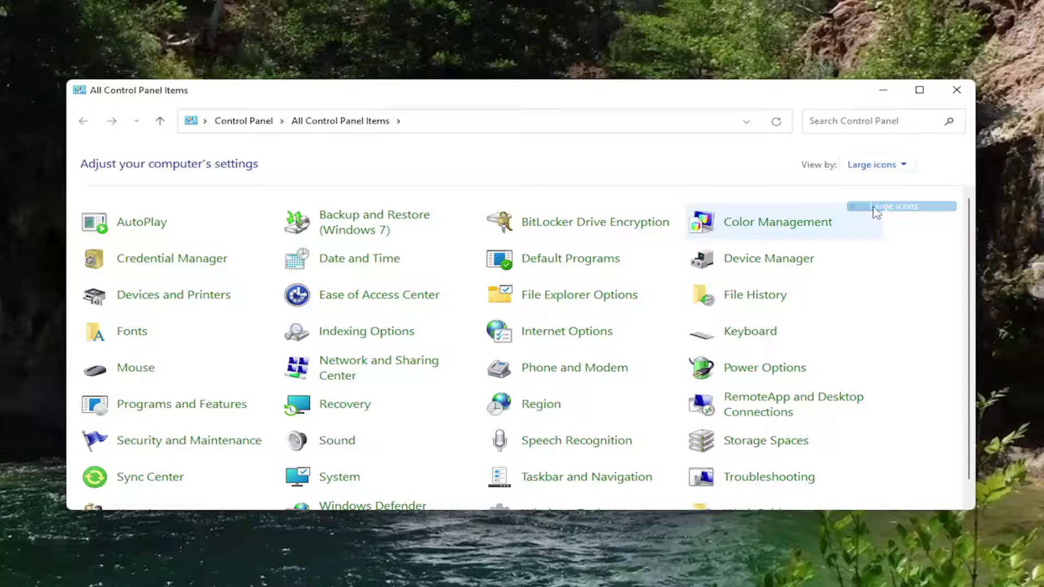
left_click(339, 477)
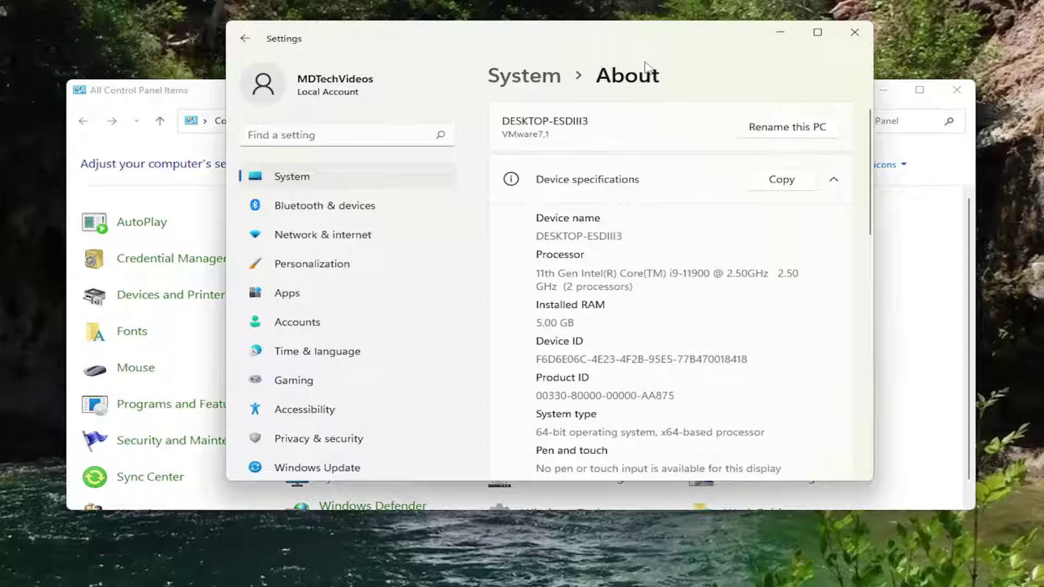
Step: Open Advanced system settings from the About page and move System Properties aside
scroll(686, 331, "down", 5)
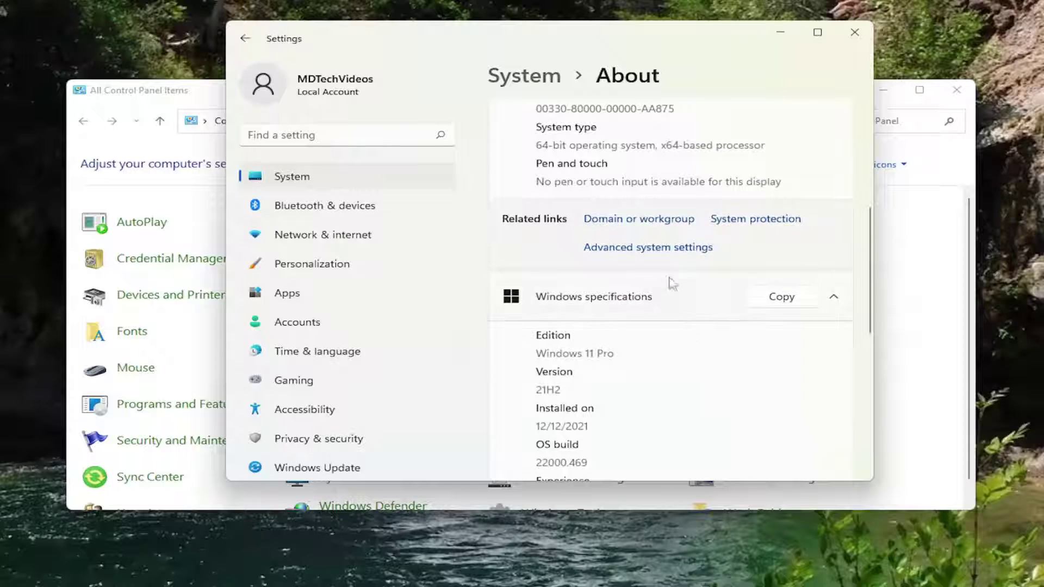
left_click(649, 249)
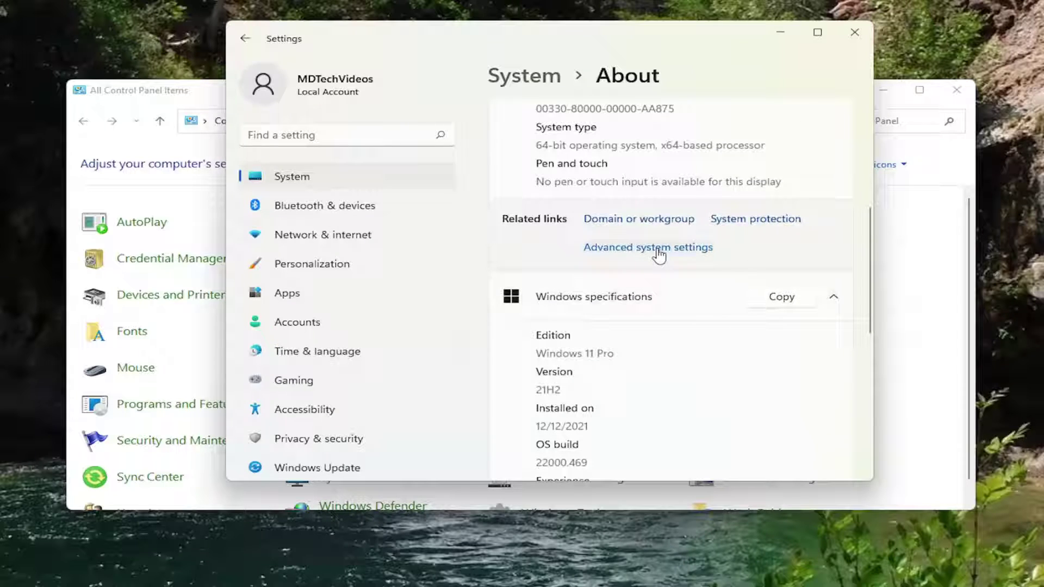
left_click_drag(179, 78, 548, 114)
Step: Close Settings and Control Panel, then turn on DEP for all programs except selected ones
left_click(855, 32)
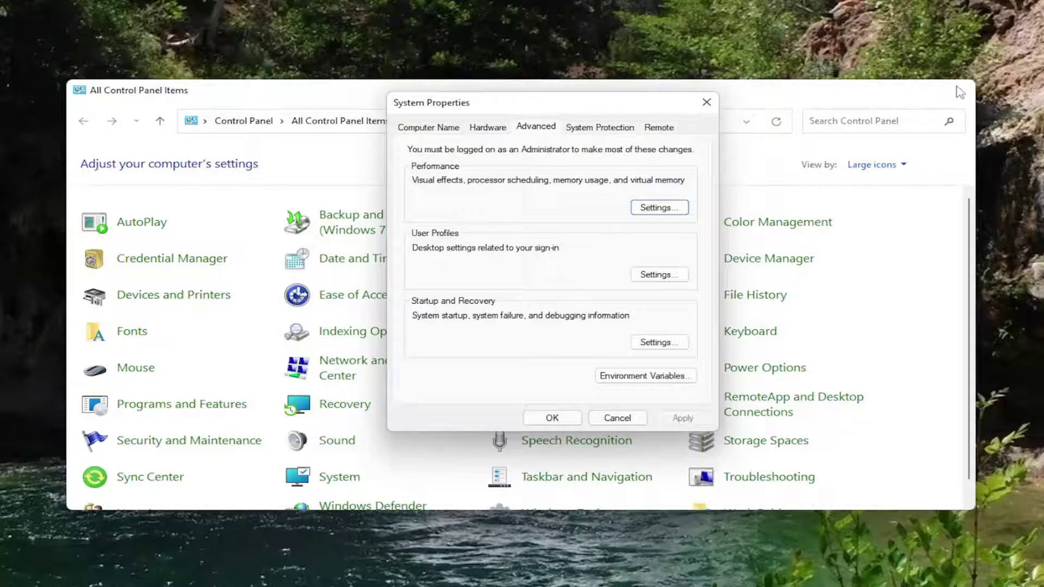
left_click(956, 90)
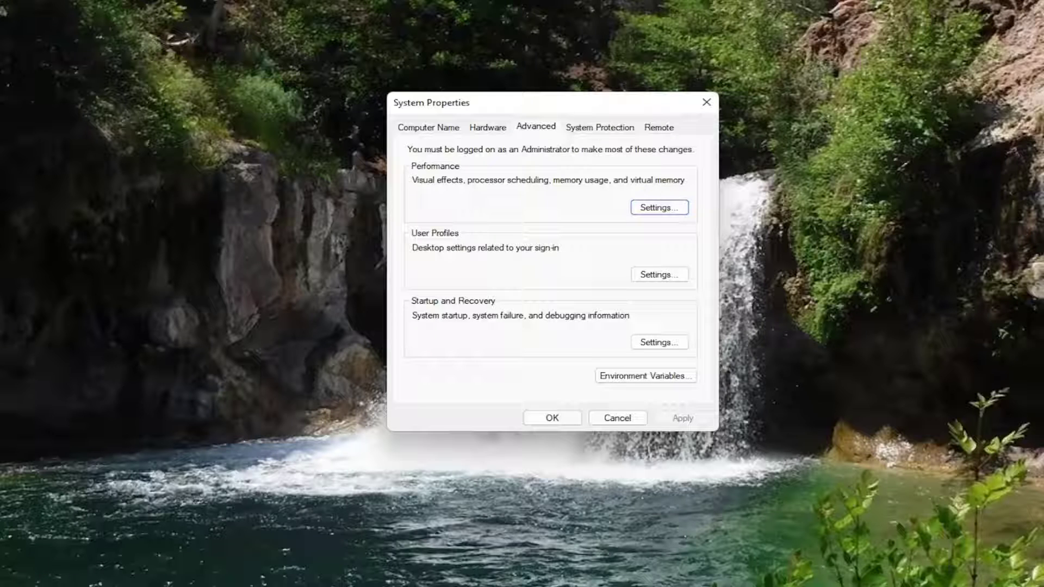
left_click(663, 211)
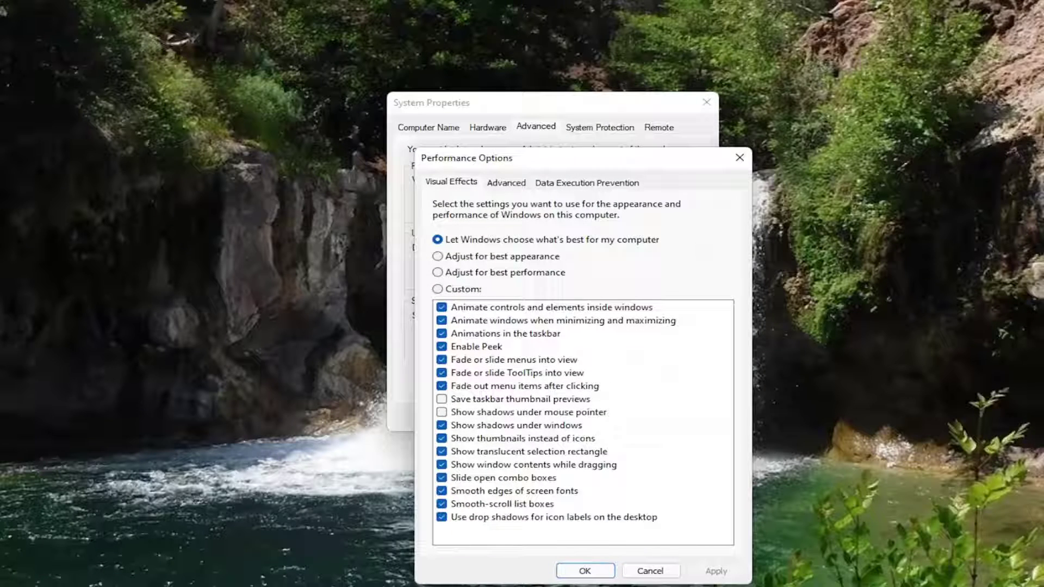
left_click_drag(592, 159, 547, 73)
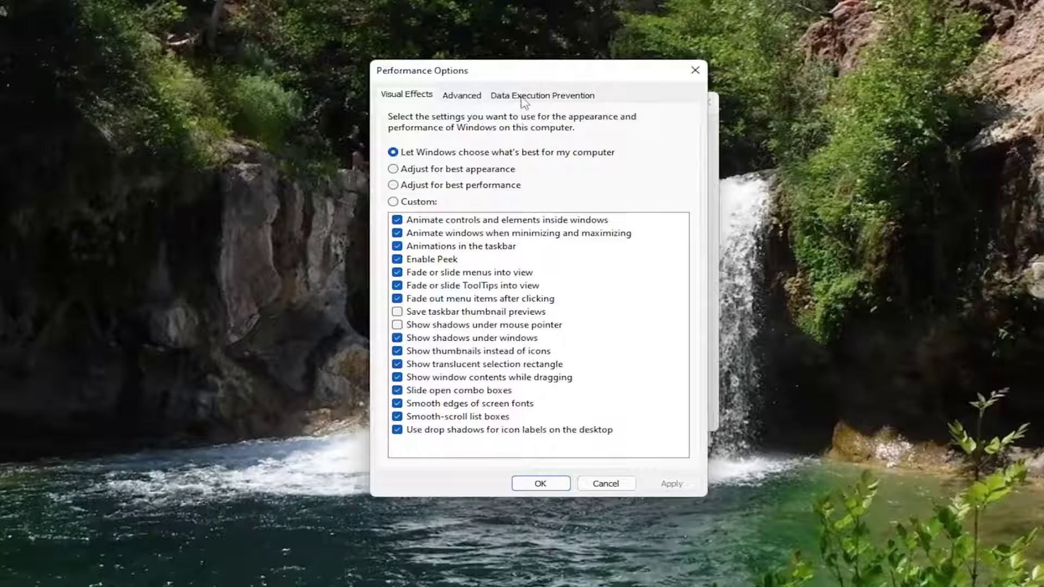
left_click(550, 97)
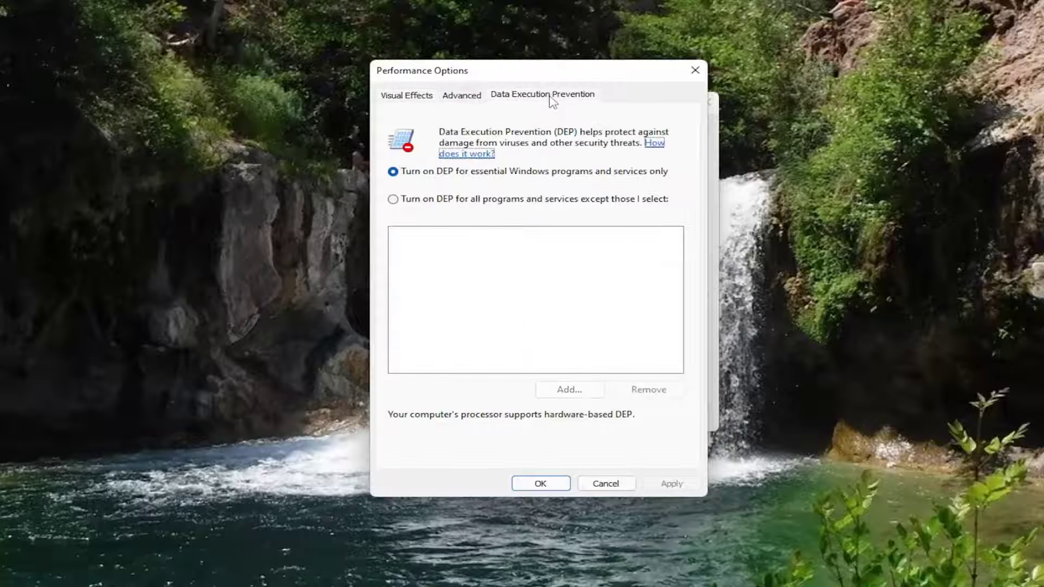
left_click(405, 201)
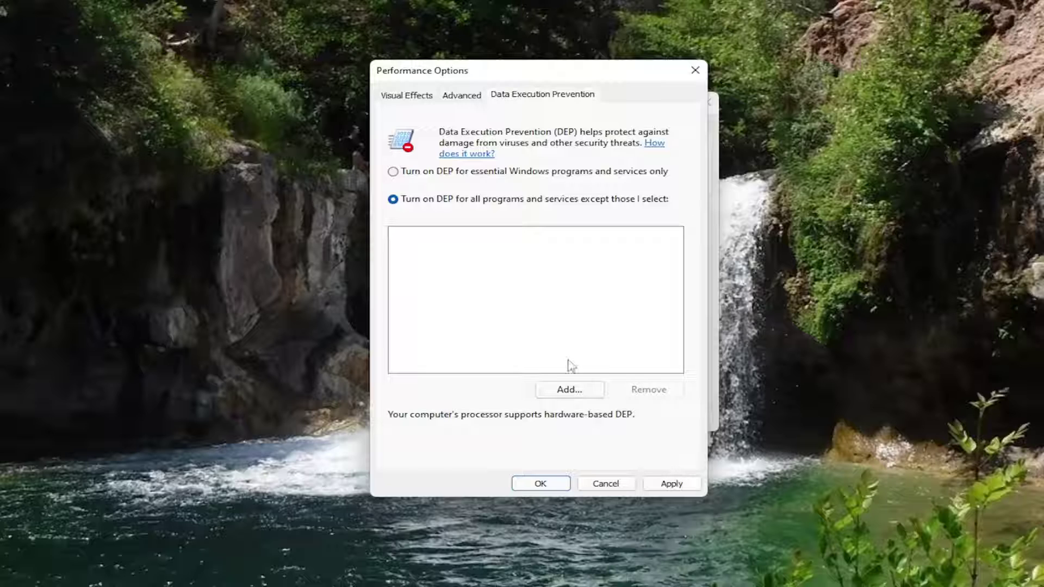
left_click(560, 389)
left_click(591, 116)
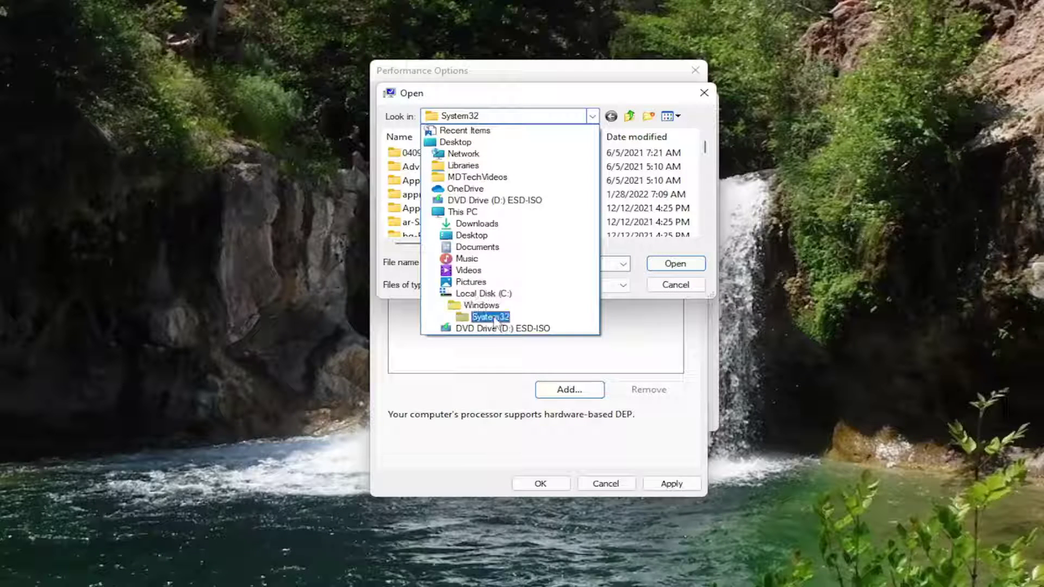
left_click(480, 295)
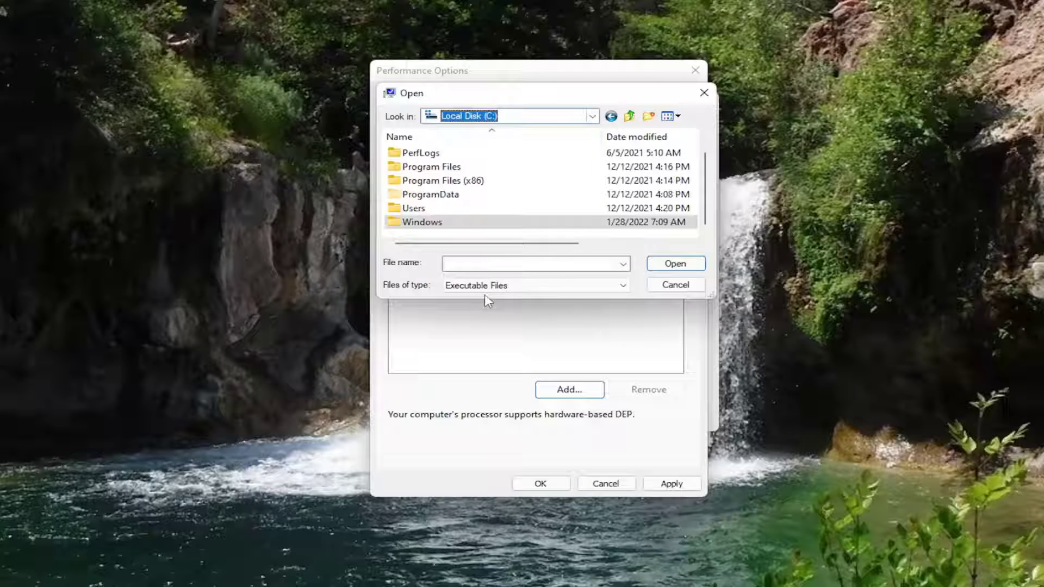
left_click(539, 116)
left_click(540, 117)
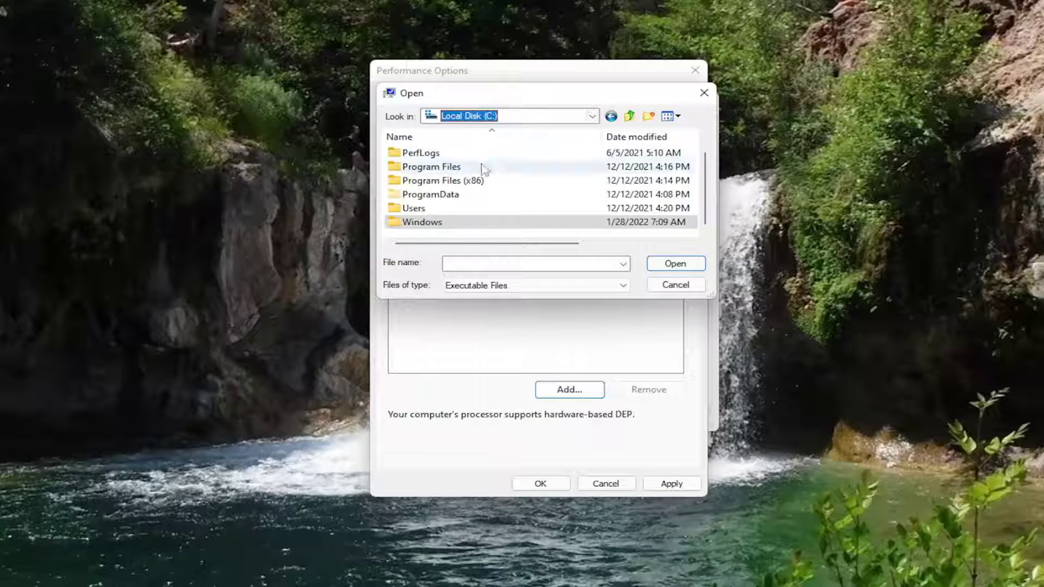
double_click(476, 184)
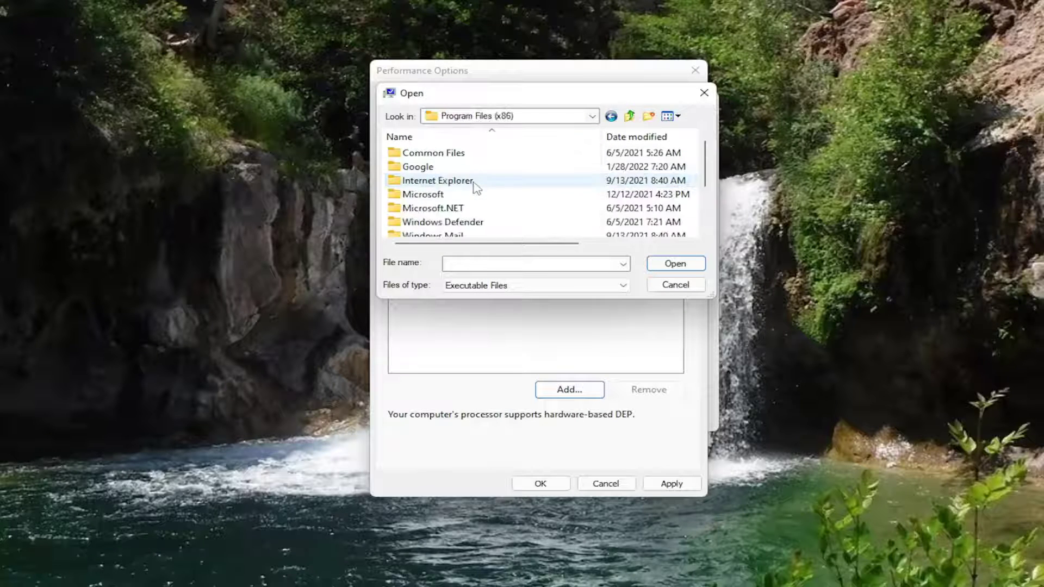
scroll(473, 187, "down", 2)
scroll(472, 187, "up", 1)
scroll(471, 187, "up", 1)
scroll(466, 186, "down", 1)
left_click(452, 195)
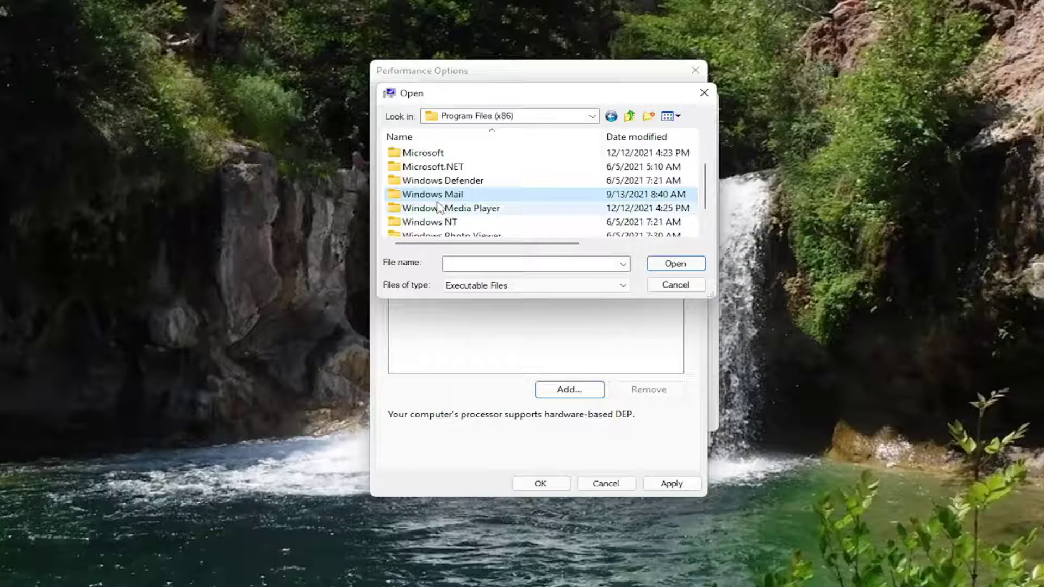
left_click(674, 265)
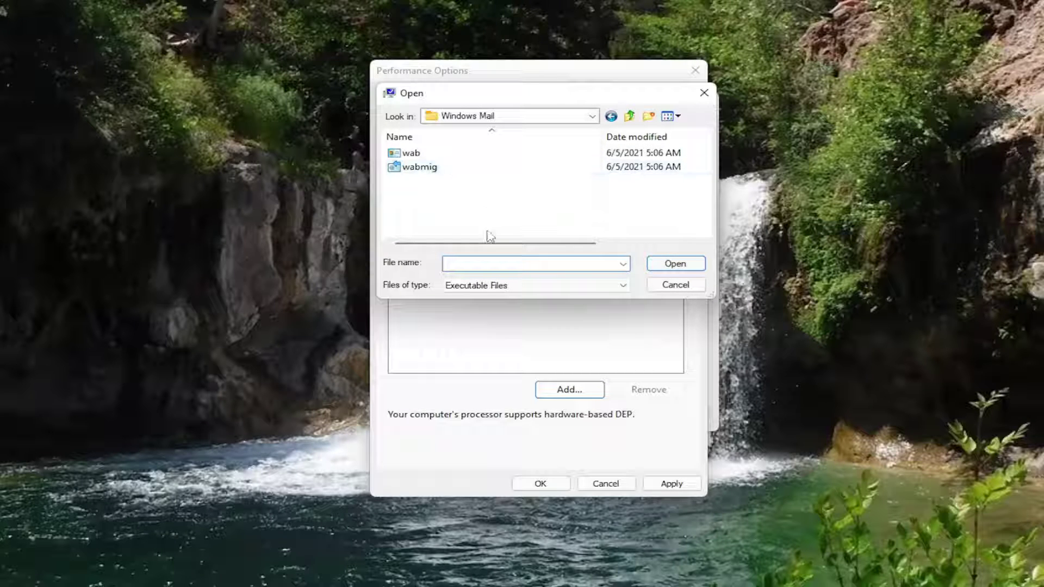
left_click_drag(485, 243, 423, 225)
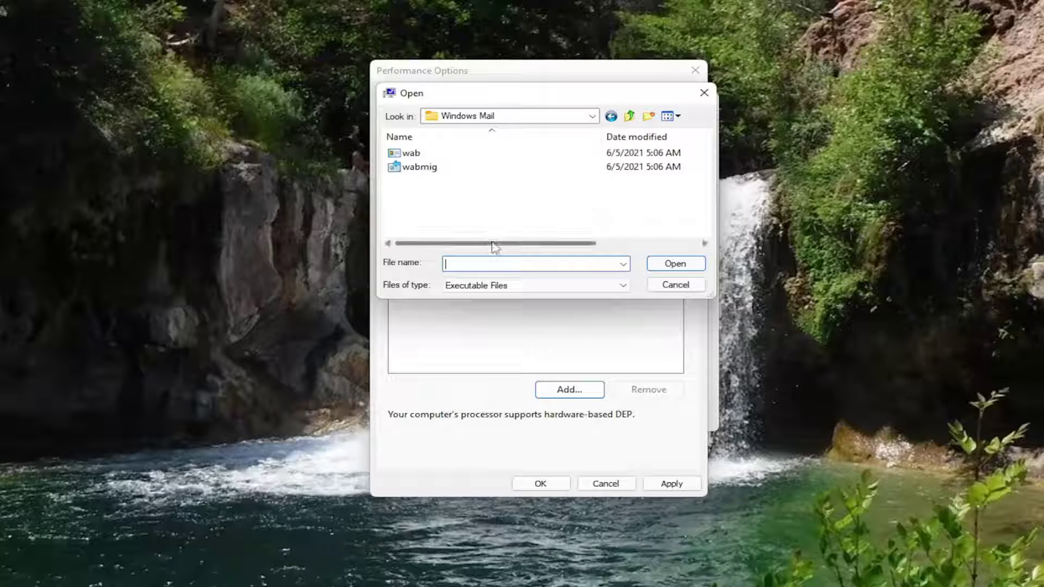
left_click(440, 167)
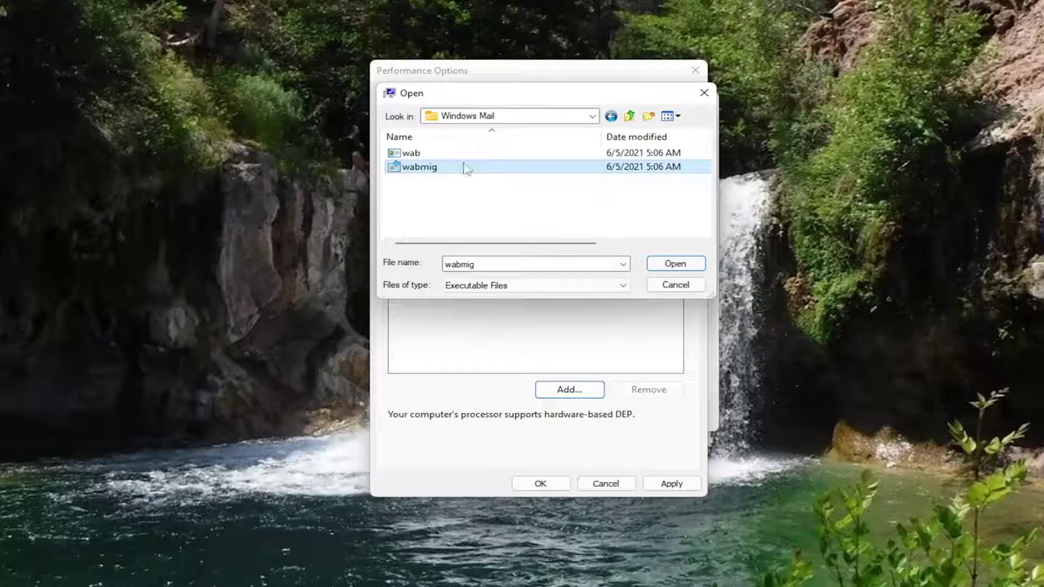
left_click(683, 287)
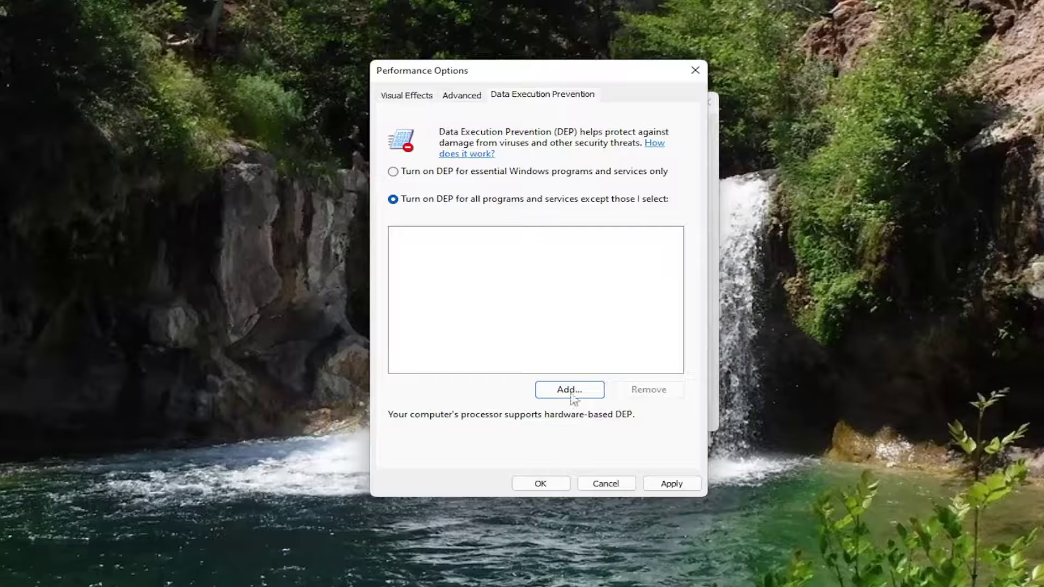
Step: Apply the new DEP setting and acknowledge the restart-required notice
left_click(671, 483)
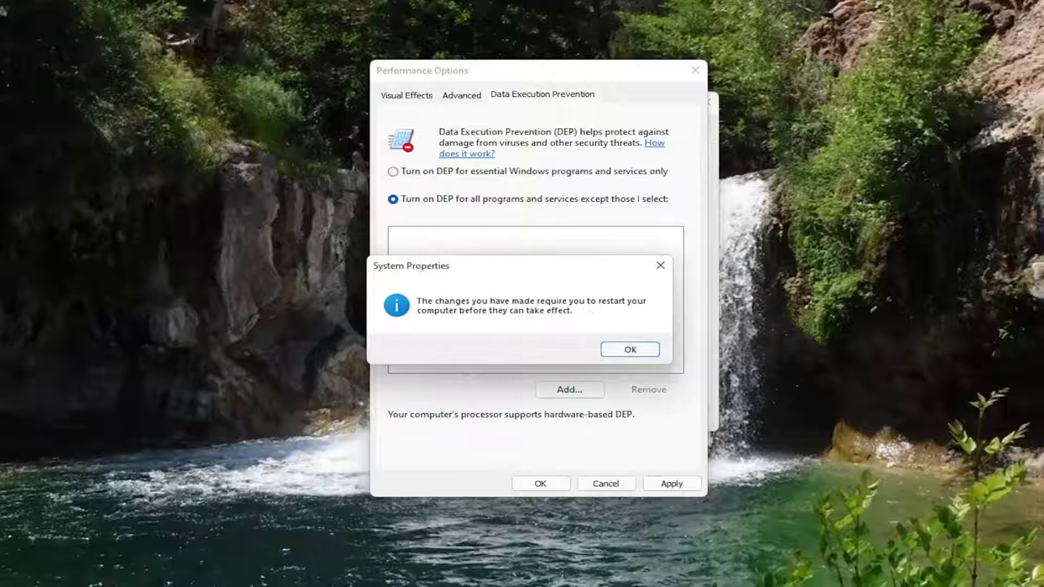
left_click(646, 352)
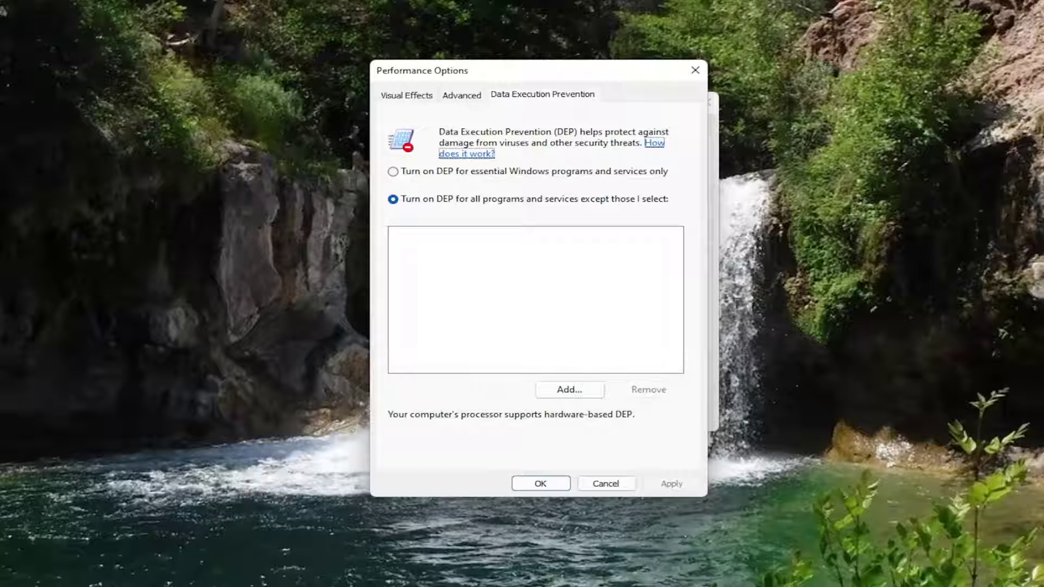
Step: Confirm Performance Options with OK and close System Properties
left_click(541, 483)
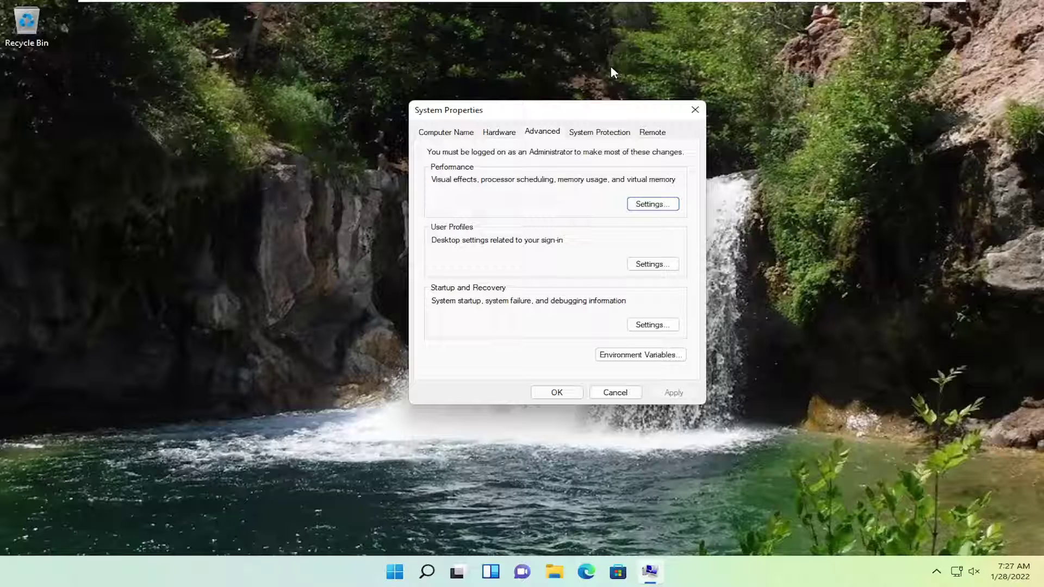
left_click(695, 110)
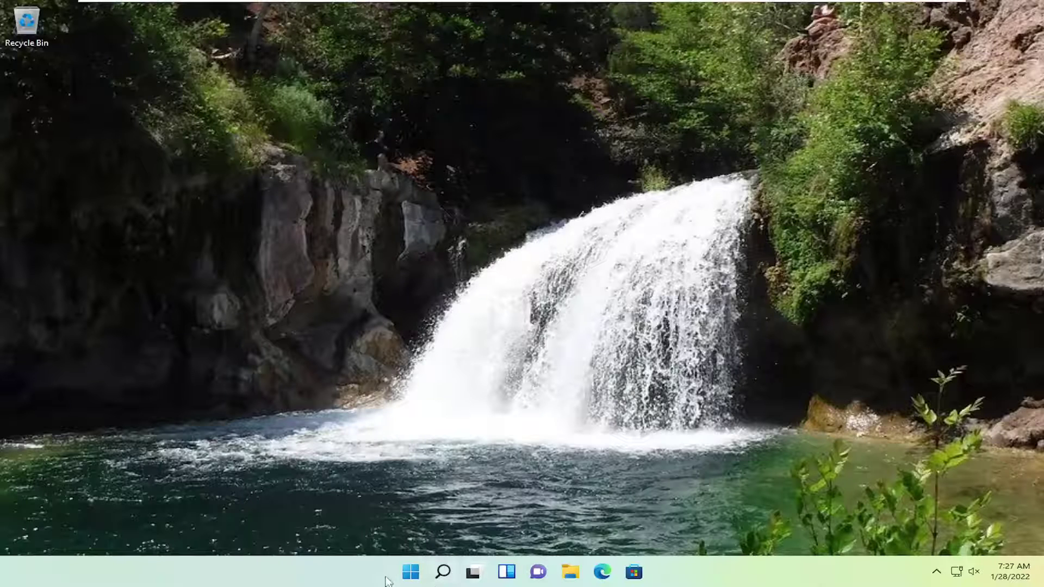
right_click(418, 577)
mouse_move(416, 522)
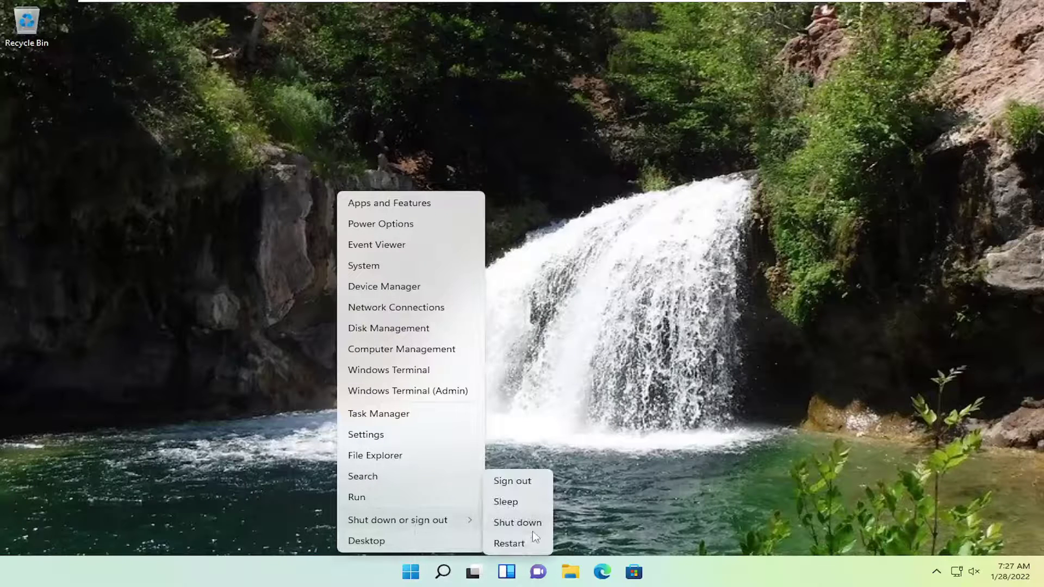